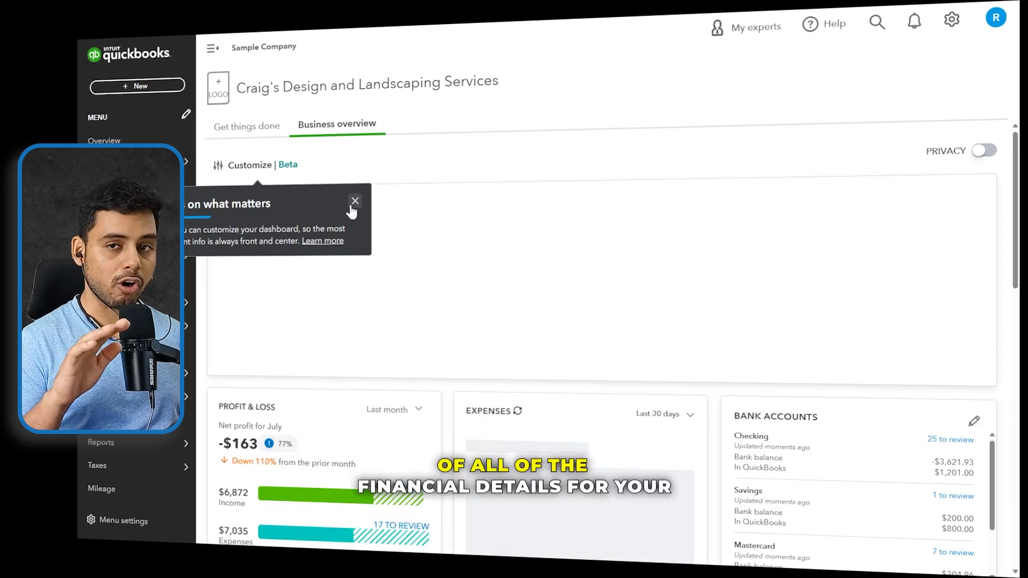
- Customize the business overview dashboard by rearranging the Sales, Profit & Loss and Invoices cards below the Cash Flow Forecast
{"action": "left_click", "coordinate": [352, 205]}
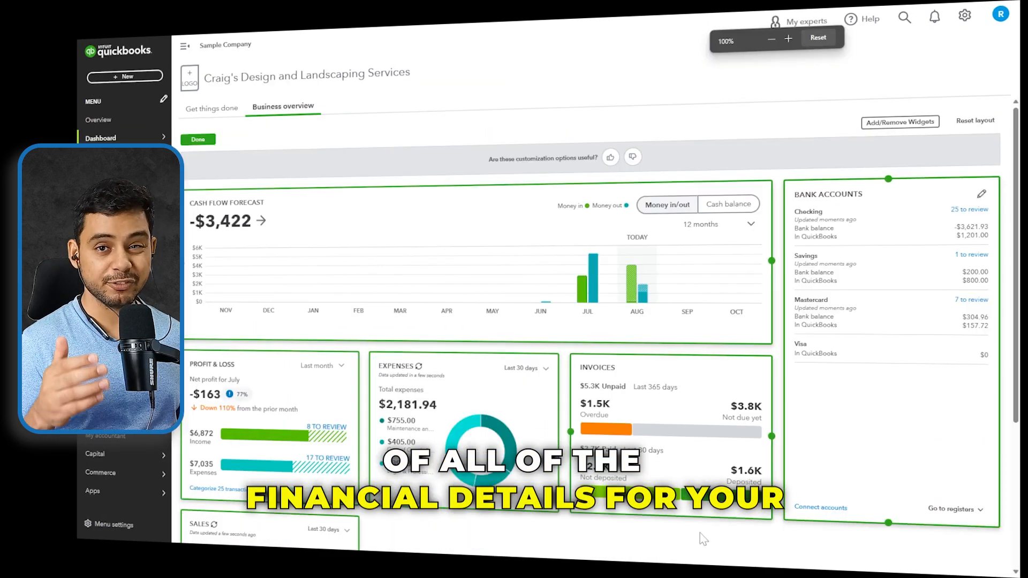
{"action": "left_click_drag", "start_coordinate": [267, 529], "coordinate": [267, 356]}
{"action": "left_click_drag", "start_coordinate": [531, 423], "coordinate": [713, 435]}
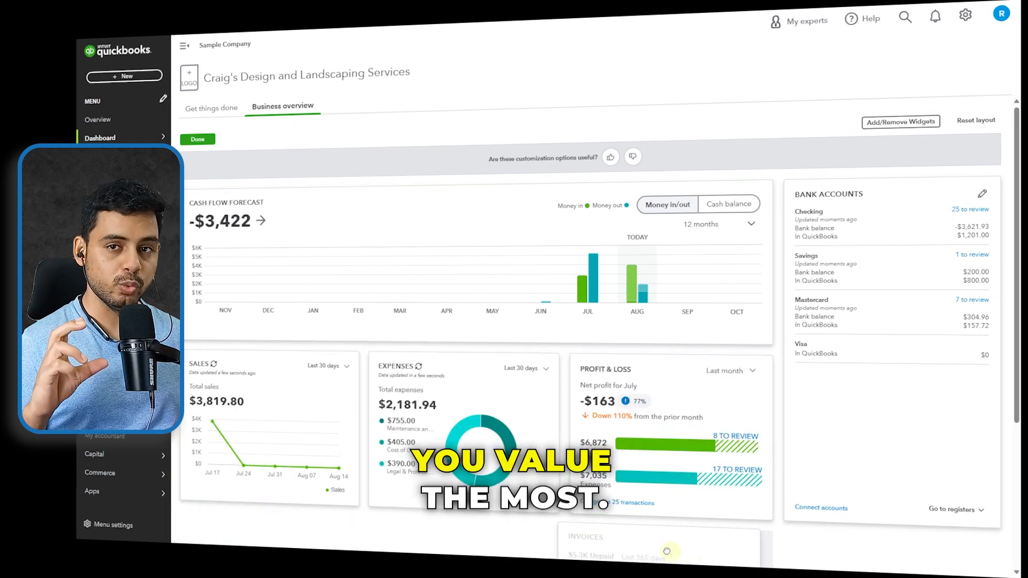
{"action": "left_click_drag", "start_coordinate": [672, 549], "coordinate": [490, 408]}
{"action": "scroll", "coordinate": [491, 411], "scroll_direction": "down", "scroll_amount": 5}
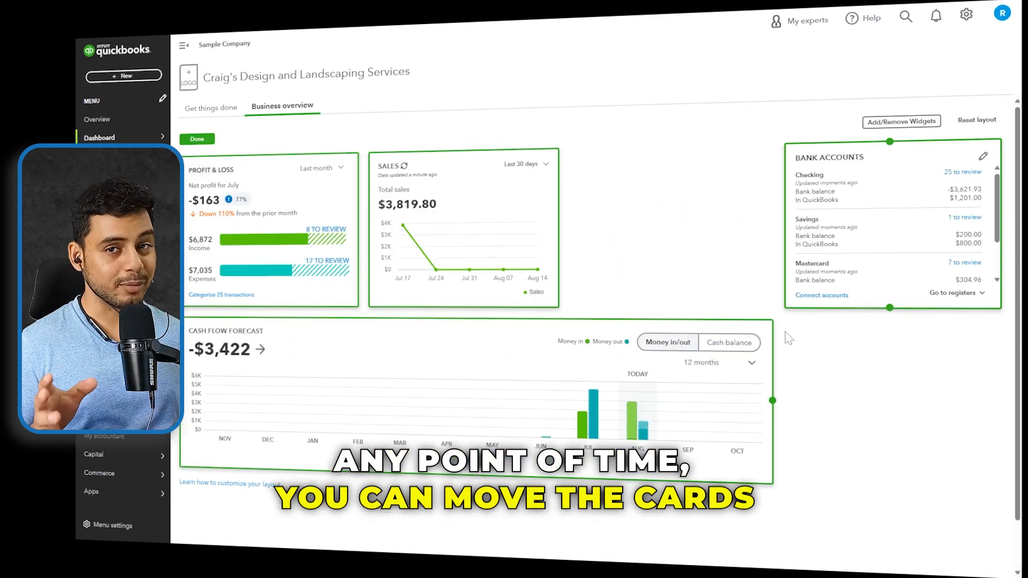
- Reposition the Sales and Profit & Loss cards in the dashboard row above the Cash Flow Forecast
{"action": "left_click_drag", "start_coordinate": [489, 254], "coordinate": [682, 249]}
{"action": "scroll", "coordinate": [472, 396], "scroll_direction": "down", "scroll_amount": 1}
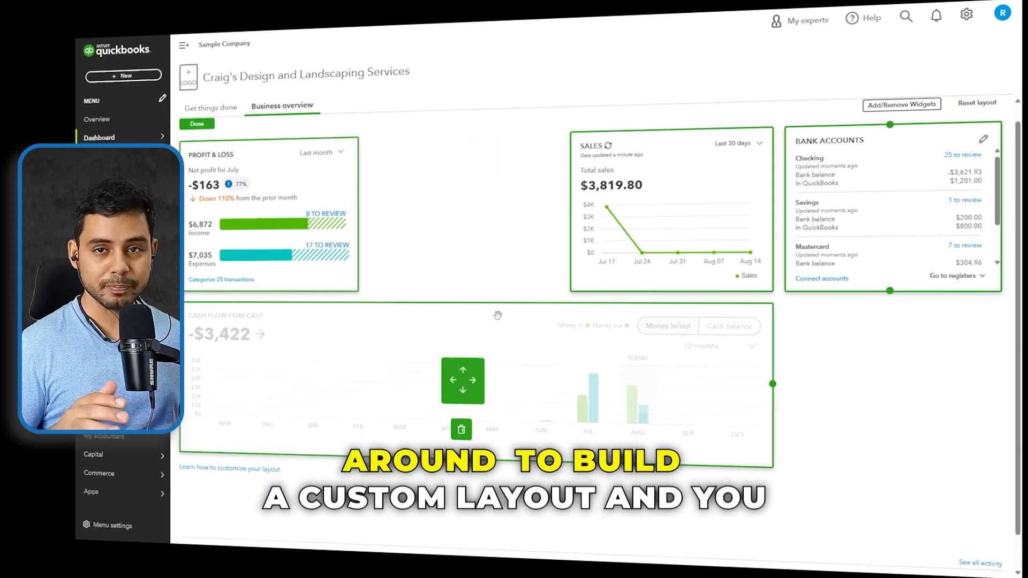
{"action": "mouse_move", "coordinate": [286, 199]}
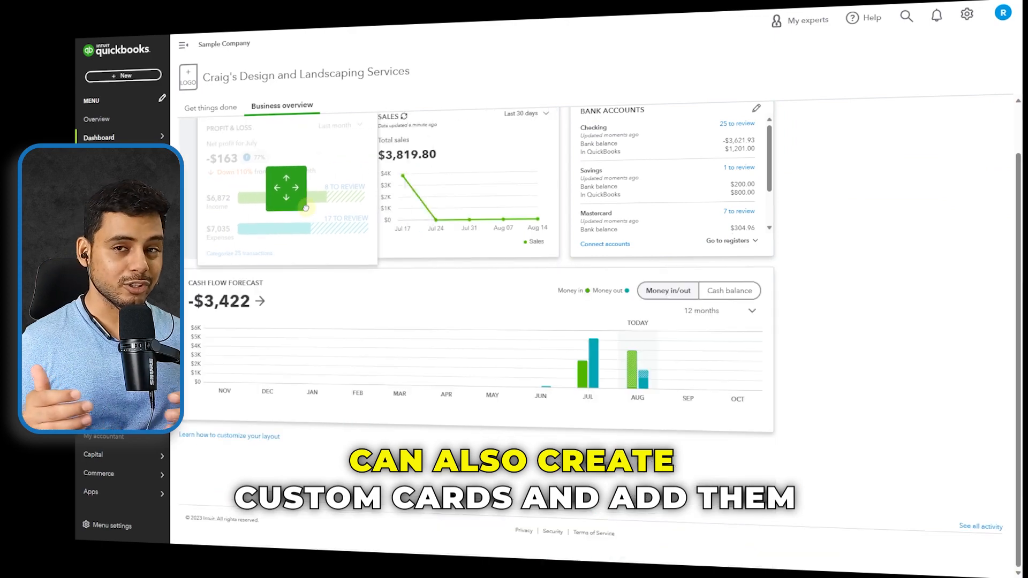
{"action": "left_click_drag", "start_coordinate": [287, 178], "coordinate": [269, 176]}
{"action": "mouse_move", "coordinate": [346, 390]}
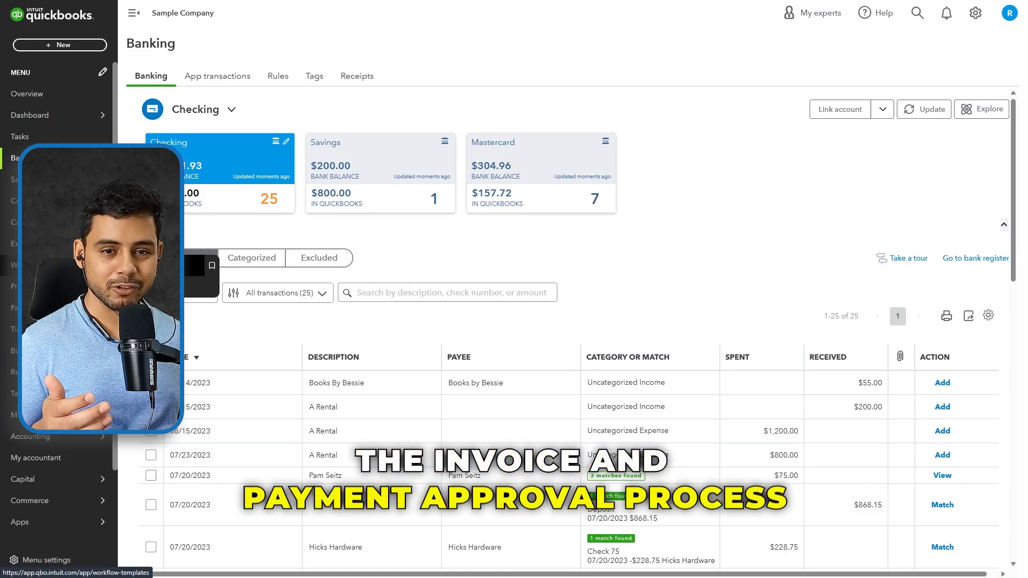
- Start a custom workflow in Workflows with Bill as the record and Approval as the action
{"action": "left_click", "coordinate": [32, 265]}
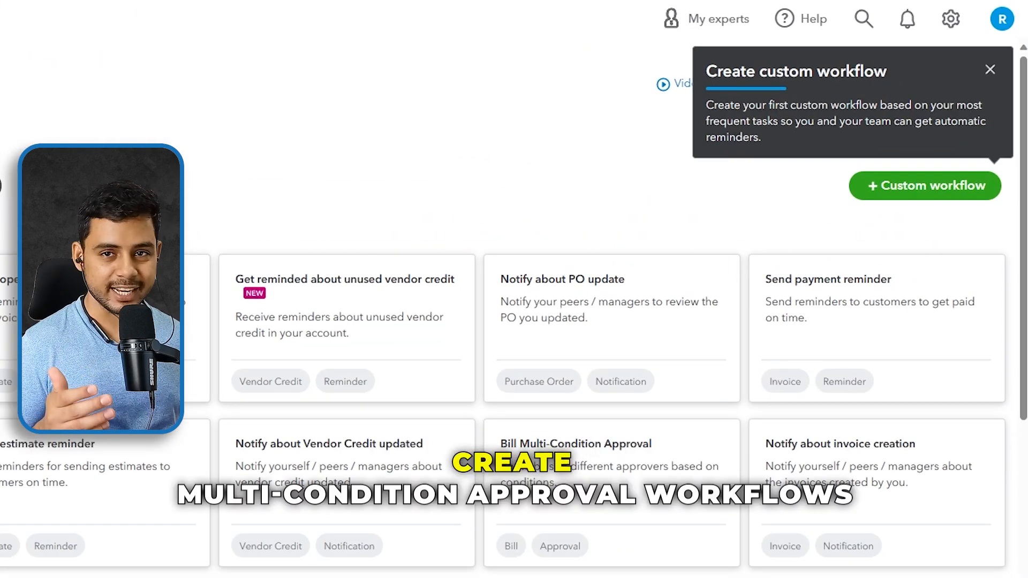
{"action": "left_click", "coordinate": [935, 185]}
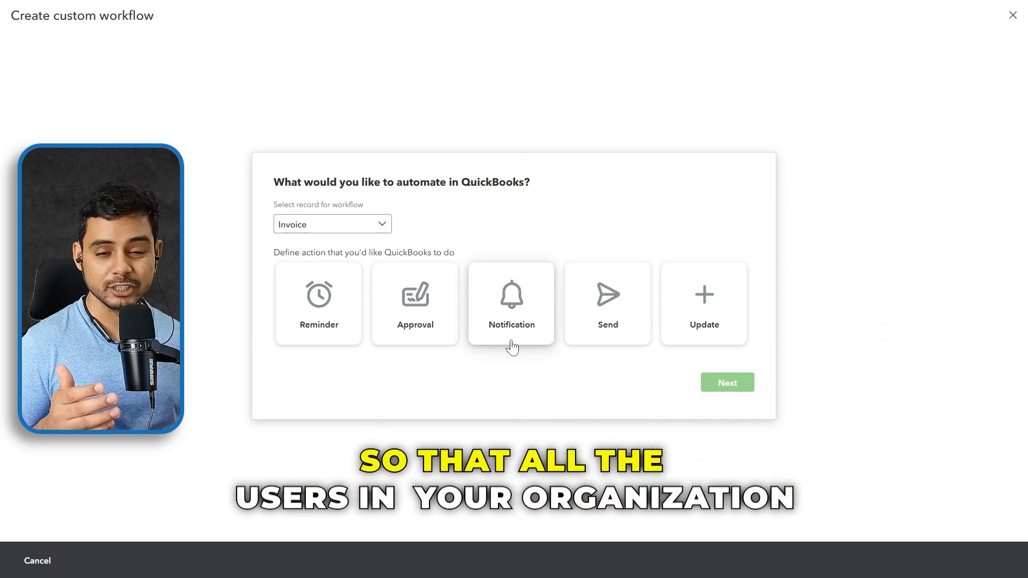
{"action": "left_click", "coordinate": [422, 329]}
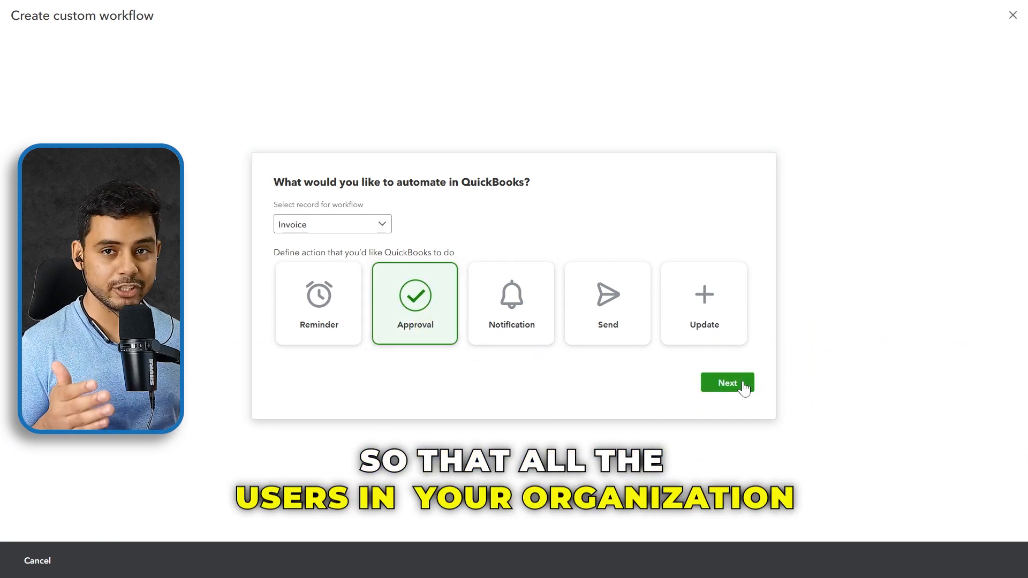
{"action": "left_click", "coordinate": [367, 228]}
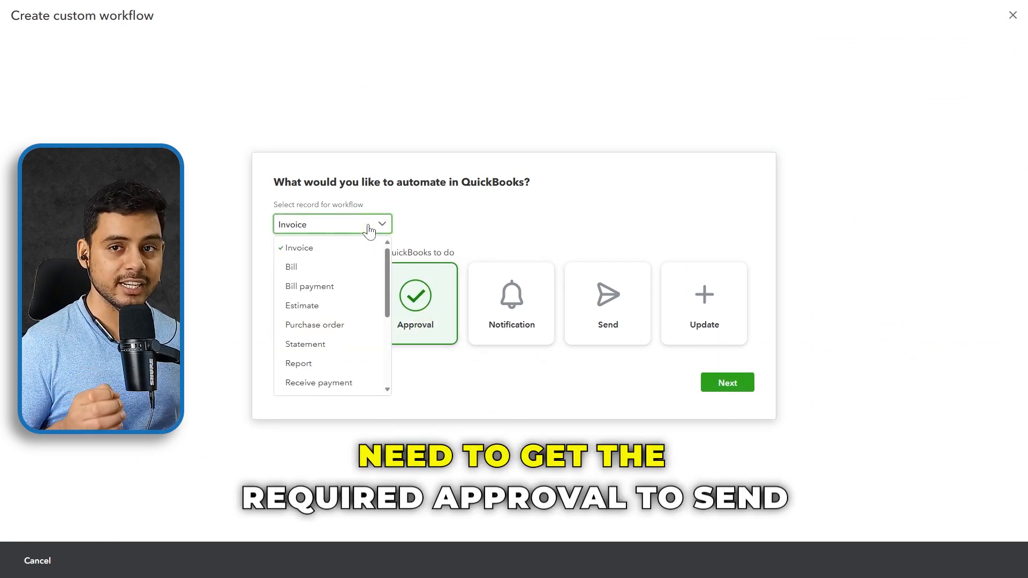
{"action": "left_click", "coordinate": [358, 278]}
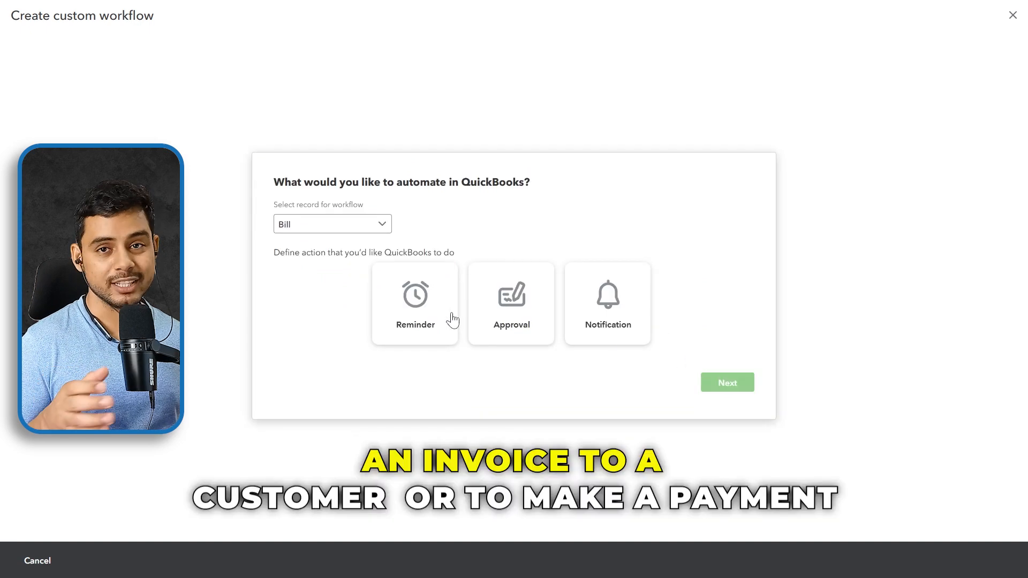
{"action": "left_click", "coordinate": [505, 319]}
{"action": "left_click", "coordinate": [741, 385]}
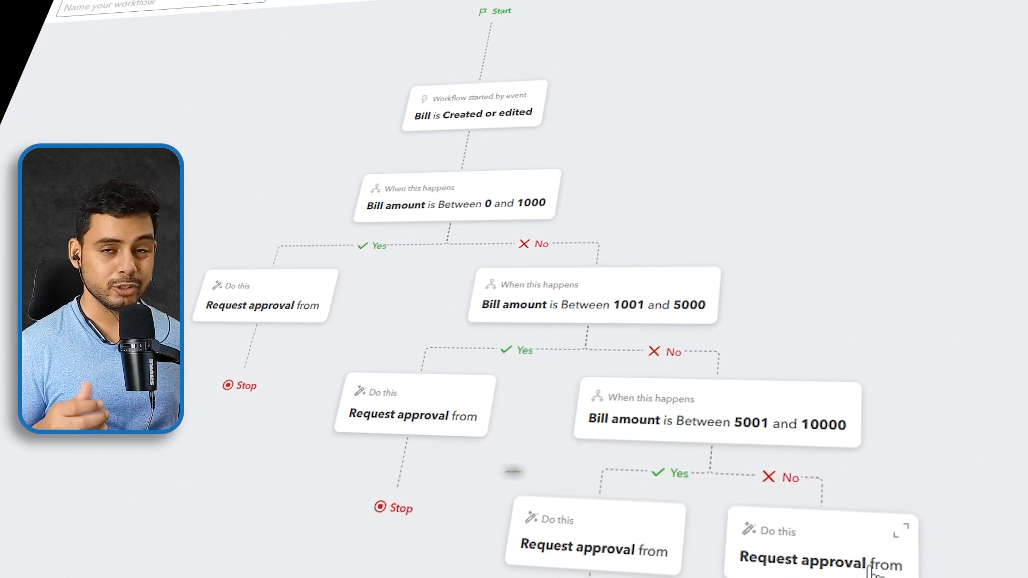
- Name the workflow "Bill approval workflow 12345" and close it, discarding the unsaved changes
{"action": "left_click", "coordinate": [219, 4]}
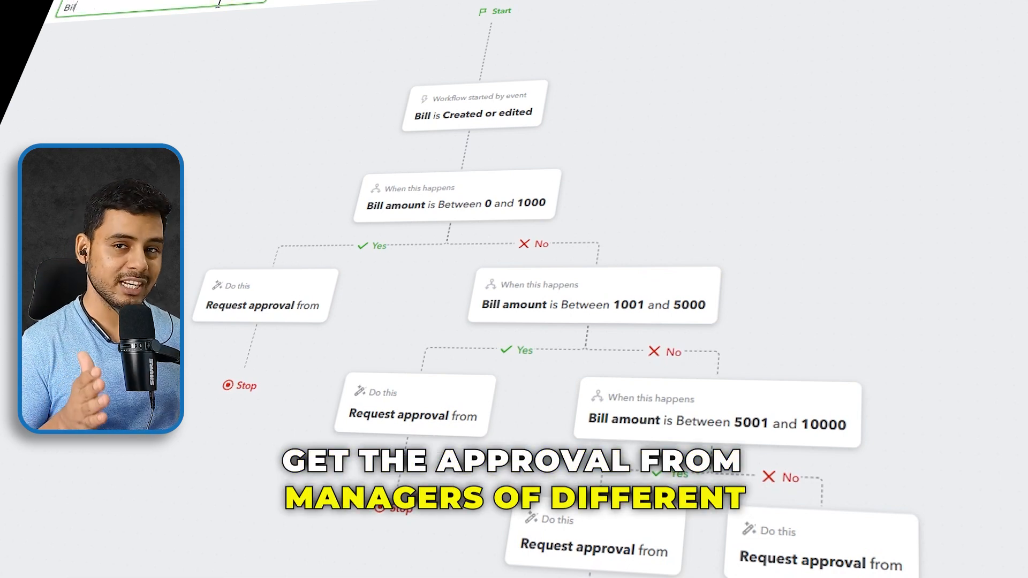
{"action": "type", "text": "Bill approval w"}
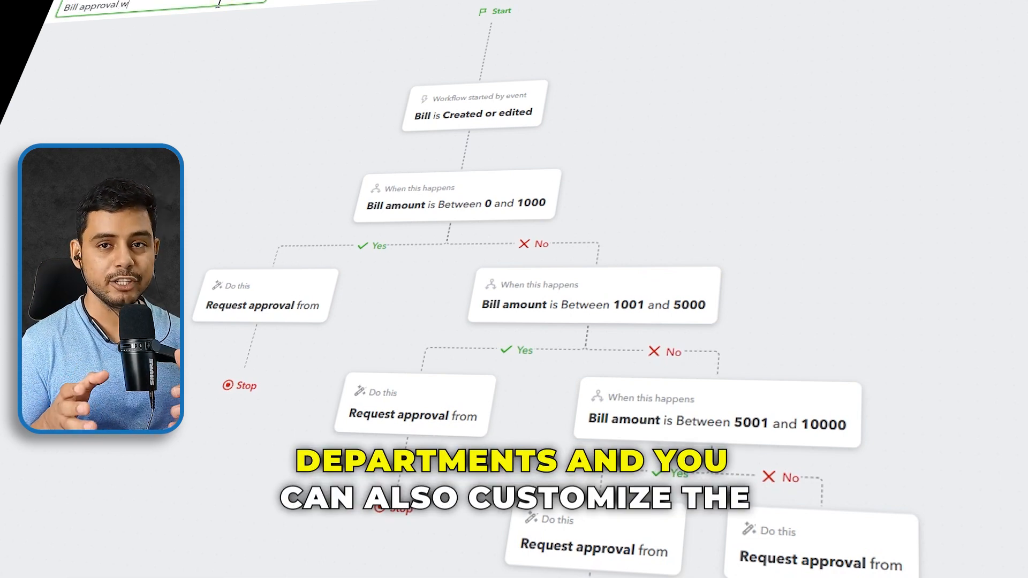
{"action": "type", "text": "orkflow "}
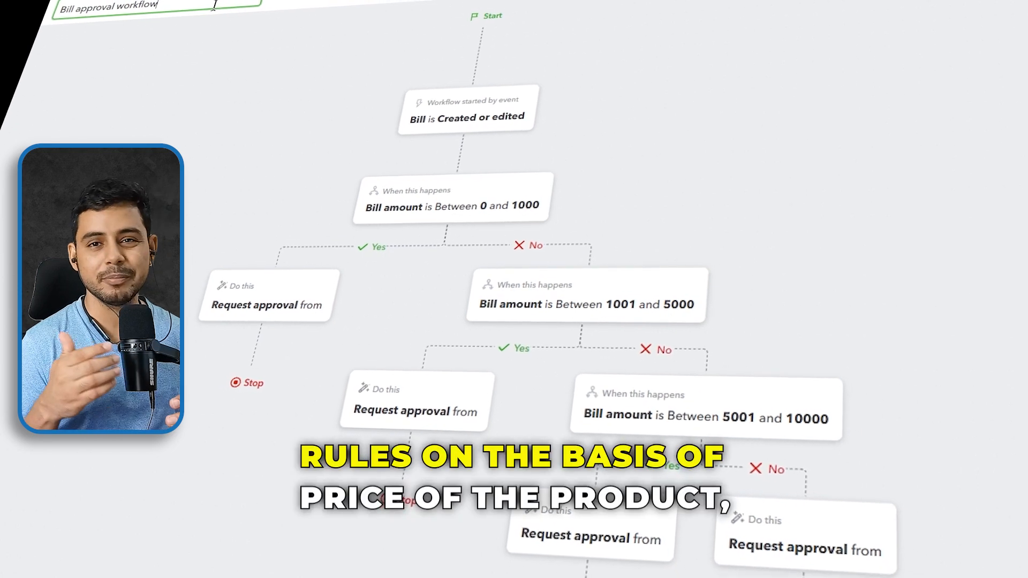
{"action": "type", "text": "12345"}
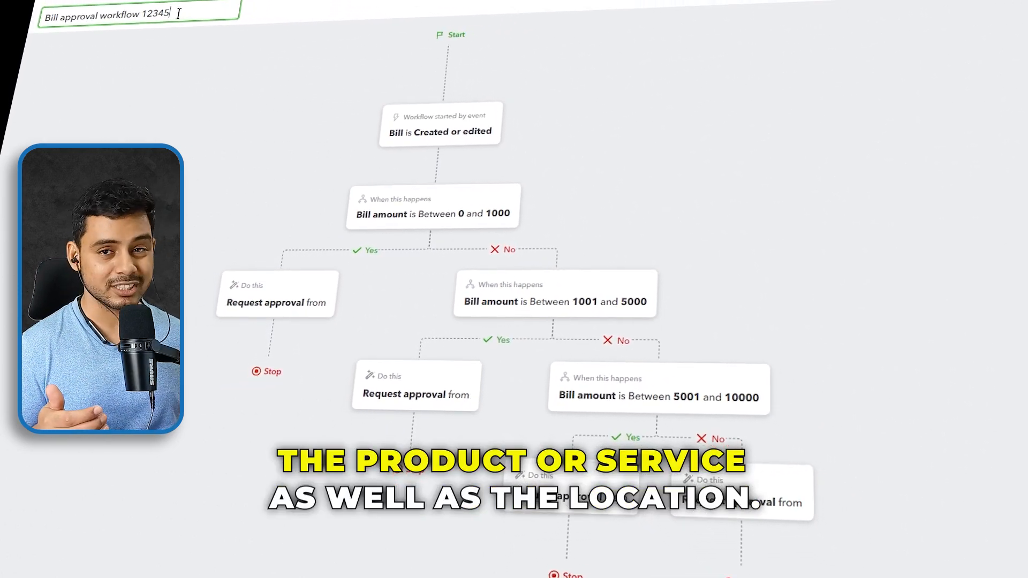
{"action": "left_click", "coordinate": [256, 101]}
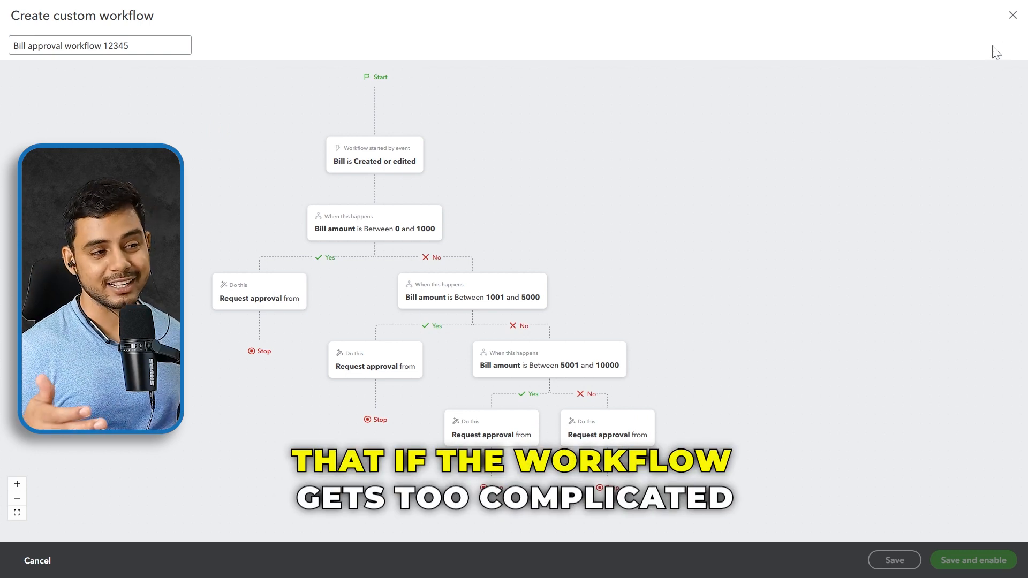
{"action": "left_click", "coordinate": [1013, 16]}
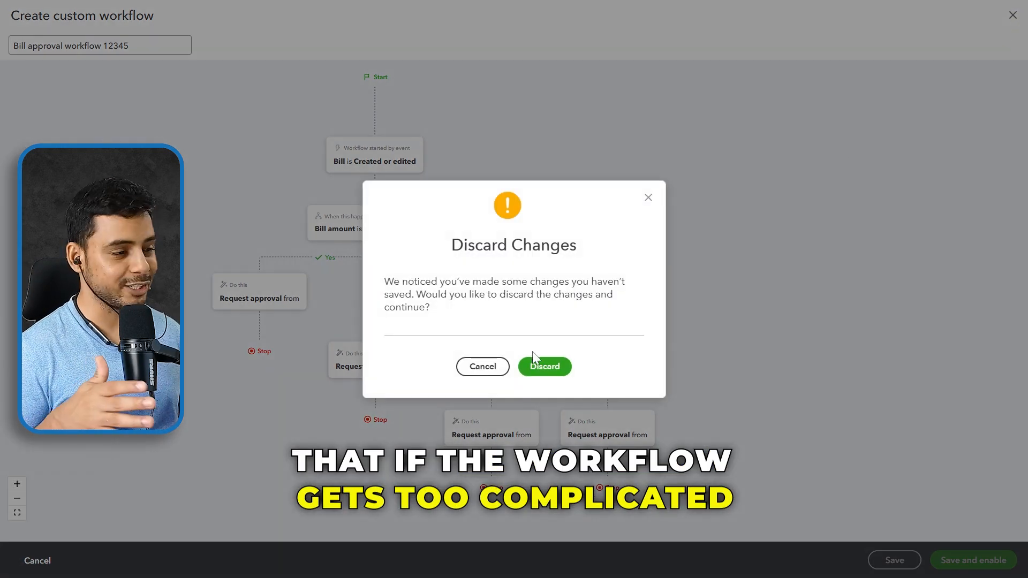
{"action": "left_click", "coordinate": [541, 367]}
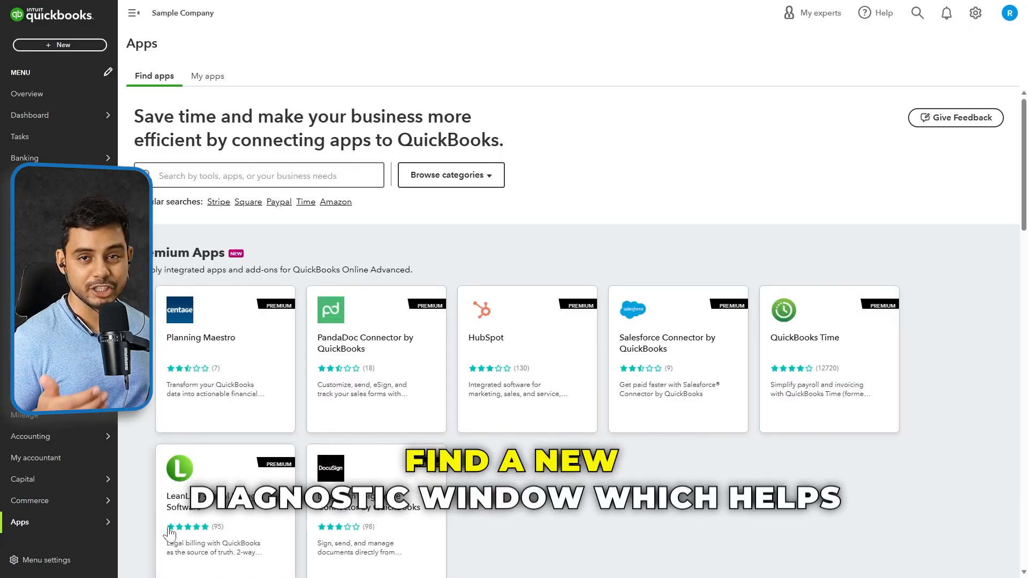
- Check the connected apps page and look through the available app listings, from premium apps to new apps
{"action": "mouse_move", "coordinate": [80, 523]}
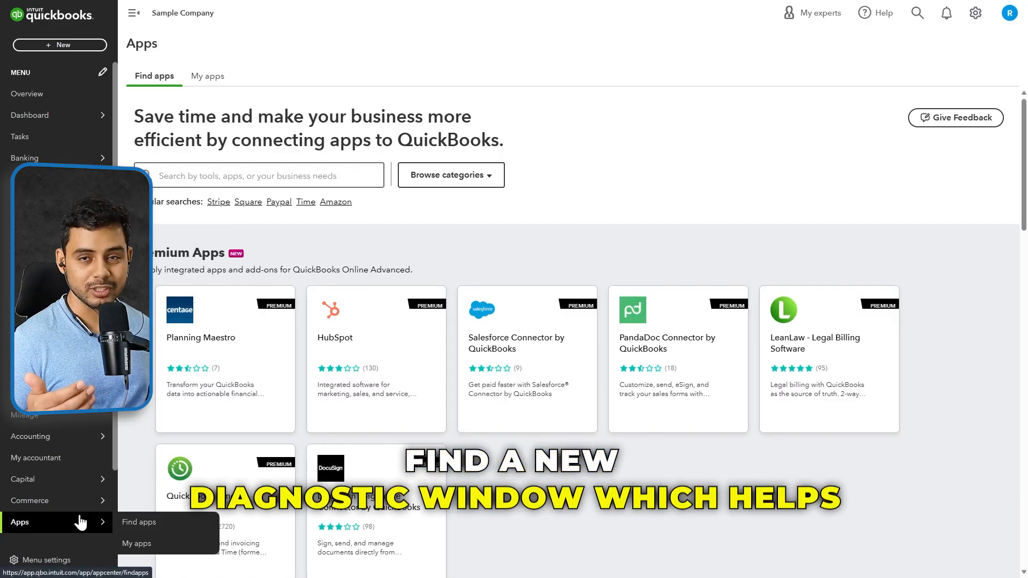
{"action": "left_click", "coordinate": [164, 544]}
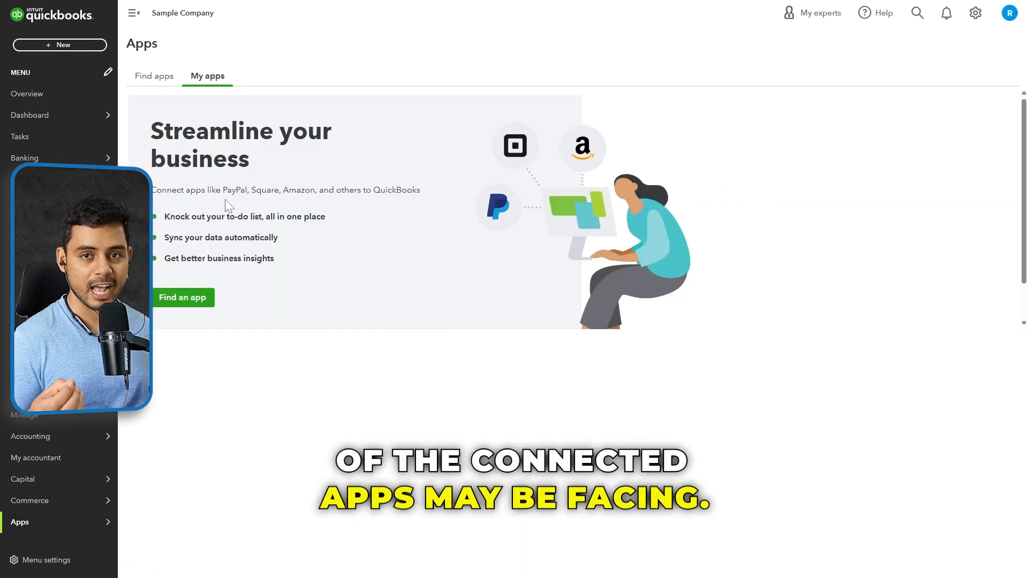
{"action": "left_click", "coordinate": [154, 76]}
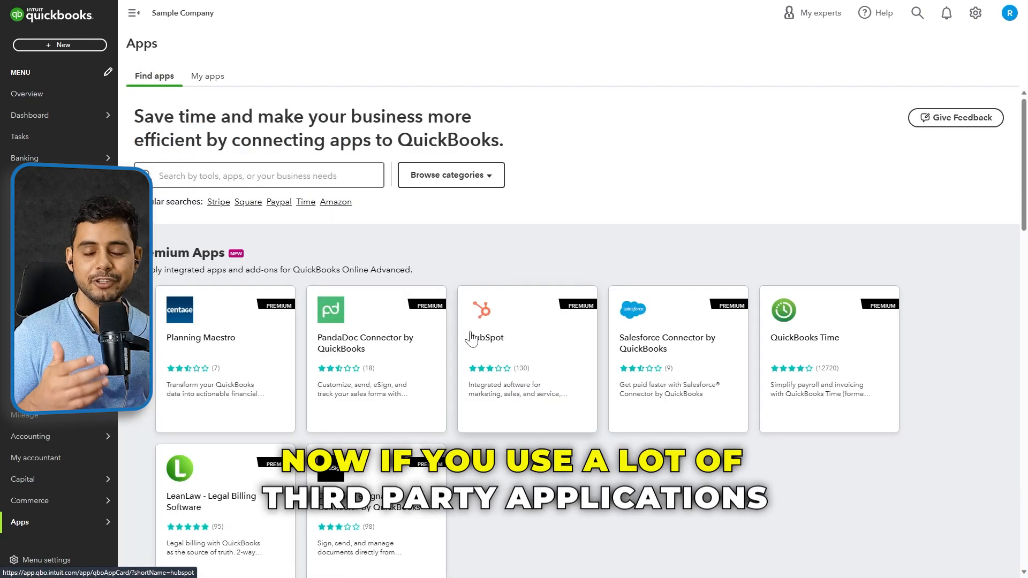
{"action": "scroll", "coordinate": [469, 332], "scroll_direction": "down", "scroll_amount": 8}
{"action": "scroll", "coordinate": [464, 332], "scroll_direction": "down", "scroll_amount": 8}
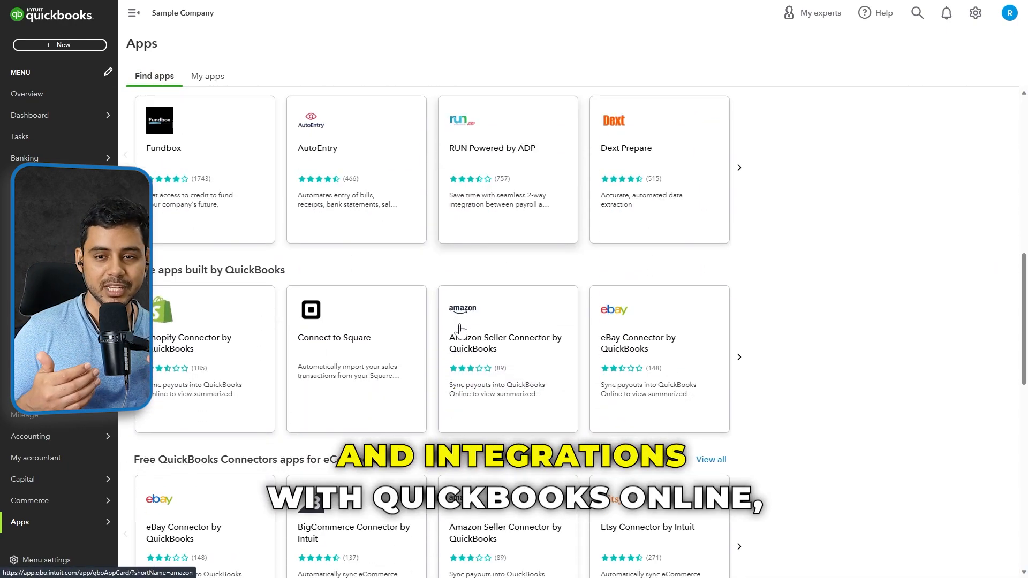
{"action": "scroll", "coordinate": [447, 319], "scroll_direction": "down", "scroll_amount": 3}
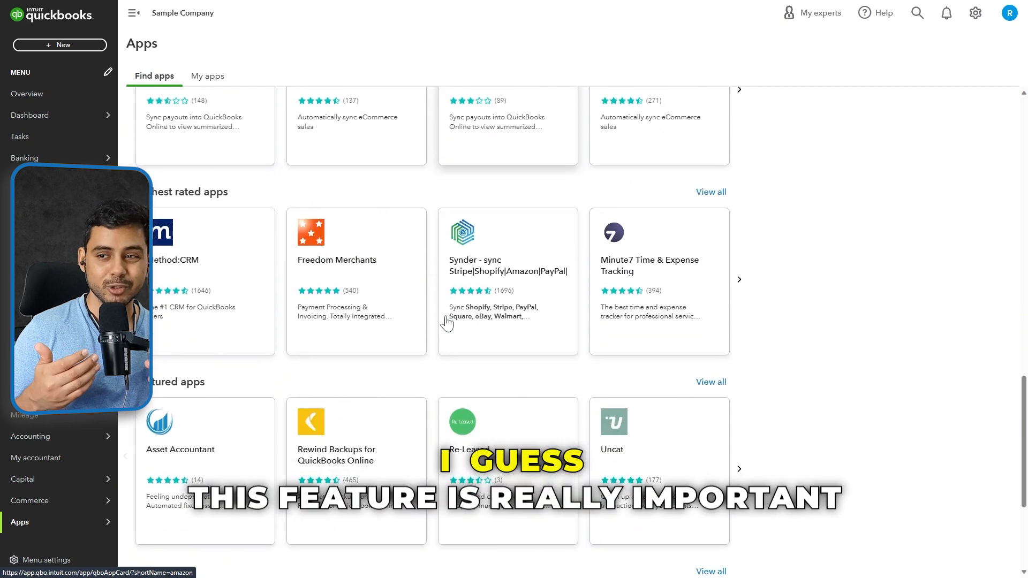
{"action": "scroll", "coordinate": [443, 326], "scroll_direction": "down", "scroll_amount": 4}
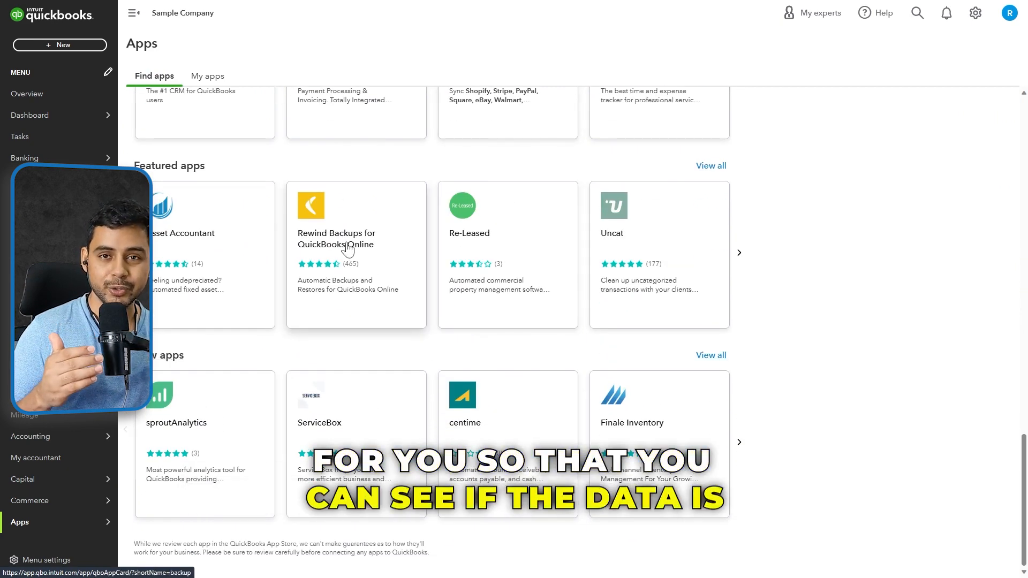
{"action": "scroll", "coordinate": [592, 188], "scroll_direction": "up", "scroll_amount": 7}
- Browse the app categories Get paid and Get customers, and view the apps listed under Customer management
{"action": "left_click", "coordinate": [484, 176]}
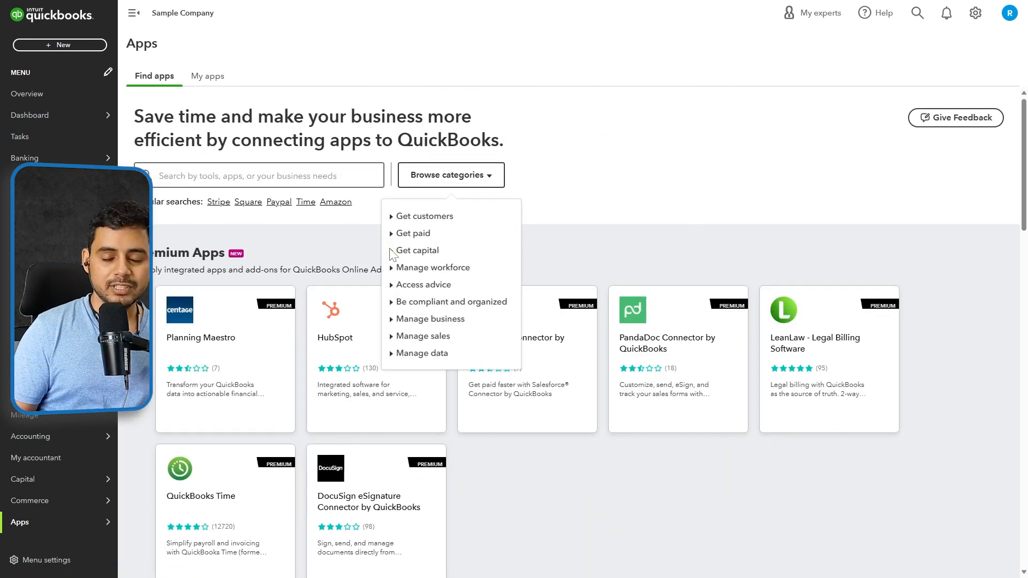
{"action": "left_click", "coordinate": [414, 233]}
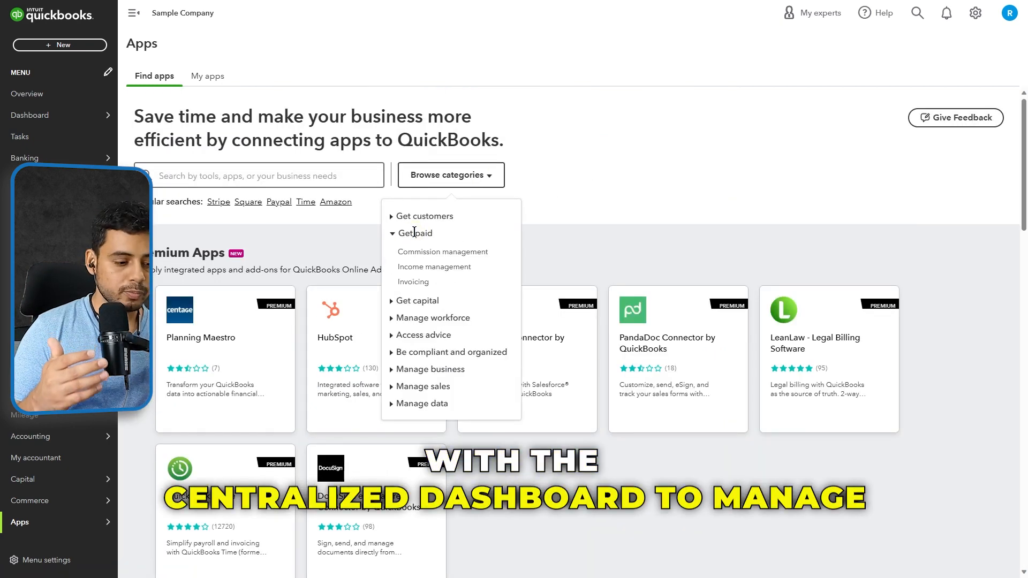
{"action": "left_click", "coordinate": [414, 232]}
{"action": "left_click", "coordinate": [417, 217]}
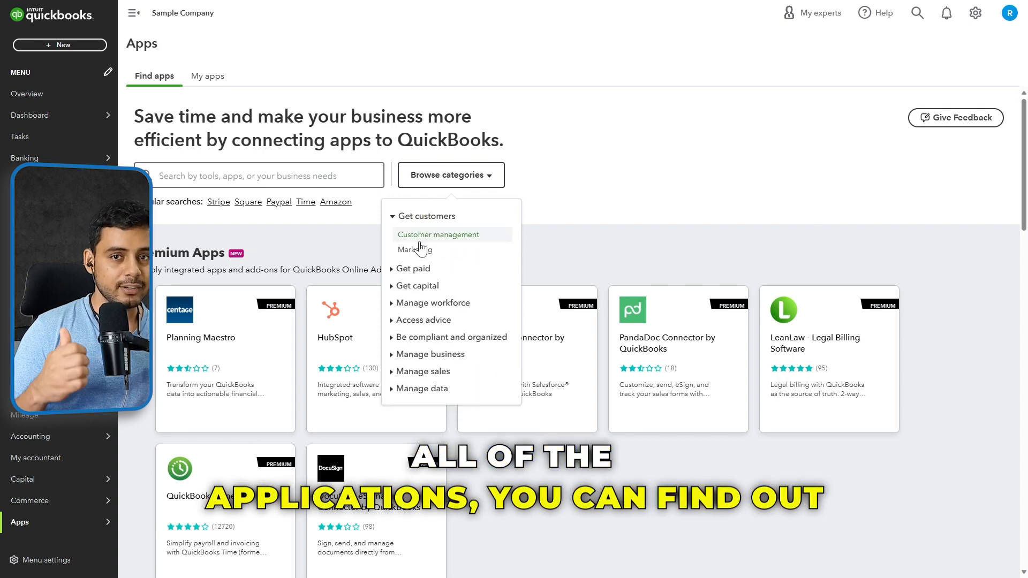
{"action": "left_click", "coordinate": [420, 235]}
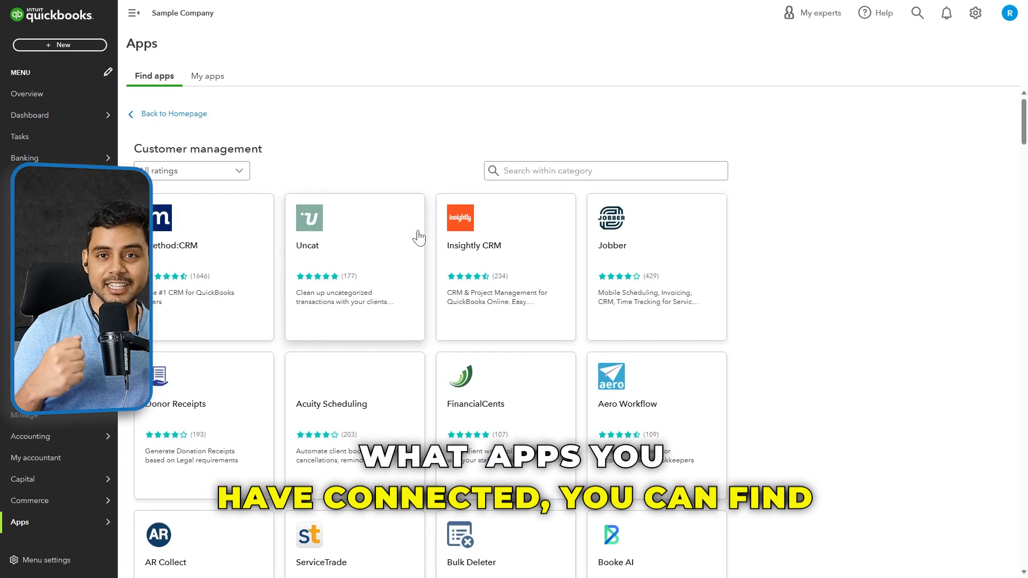
{"action": "scroll", "coordinate": [656, 268], "scroll_direction": "down", "scroll_amount": 8}
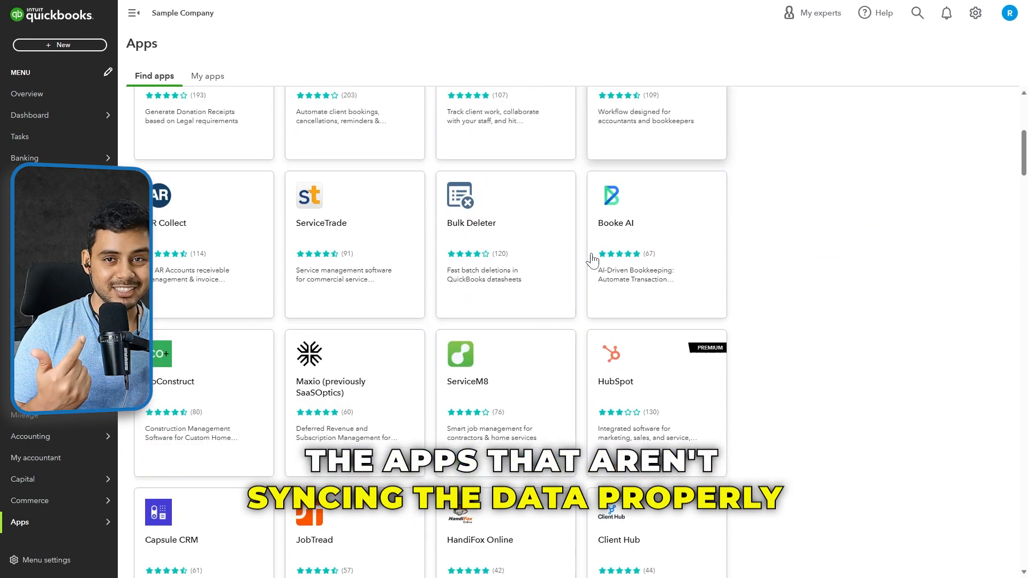
{"action": "left_click", "coordinate": [657, 274]}
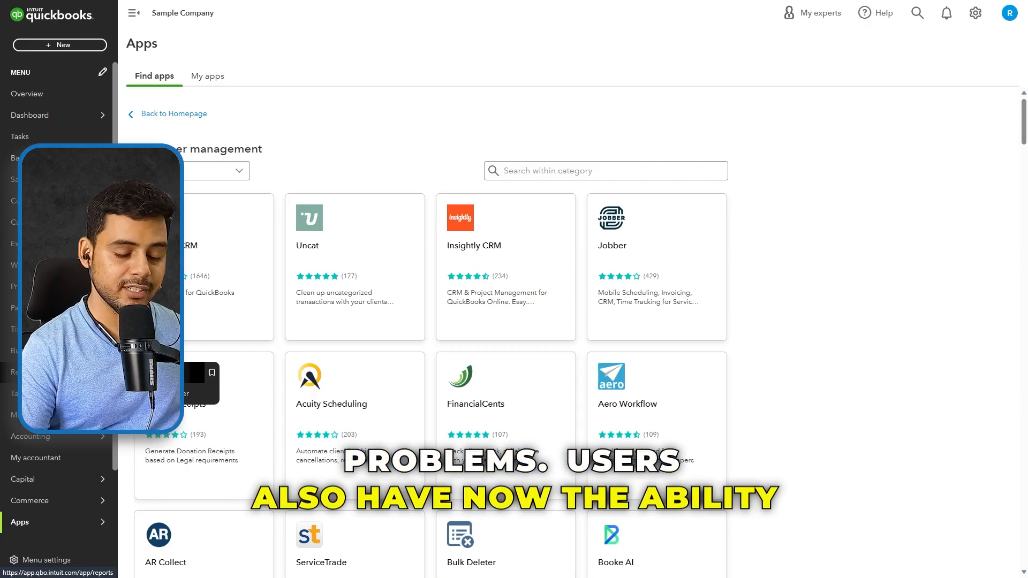
- Create a new report in a spreadsheet from Reports, allow Excel to open for Spreadsheet Sync, and maximize its window
{"action": "left_click", "coordinate": [16, 372]}
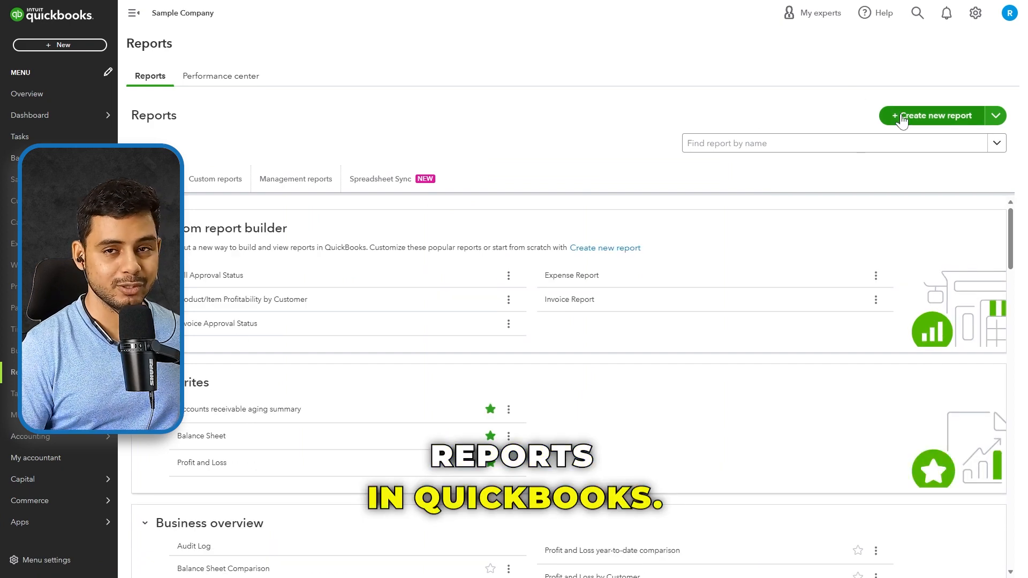
{"action": "left_click", "coordinate": [997, 118]}
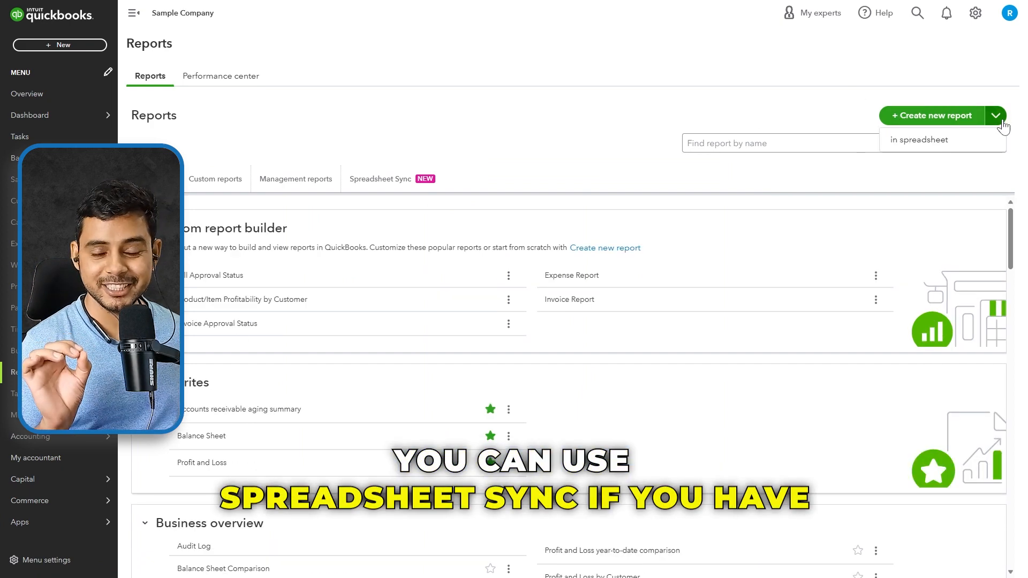
{"action": "left_click", "coordinate": [980, 142]}
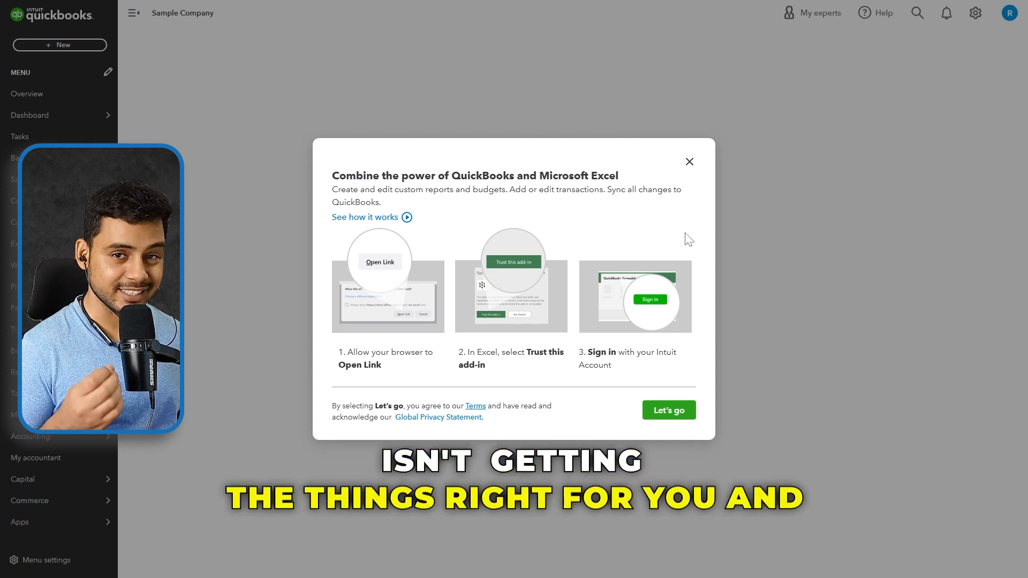
{"action": "left_click", "coordinate": [688, 413]}
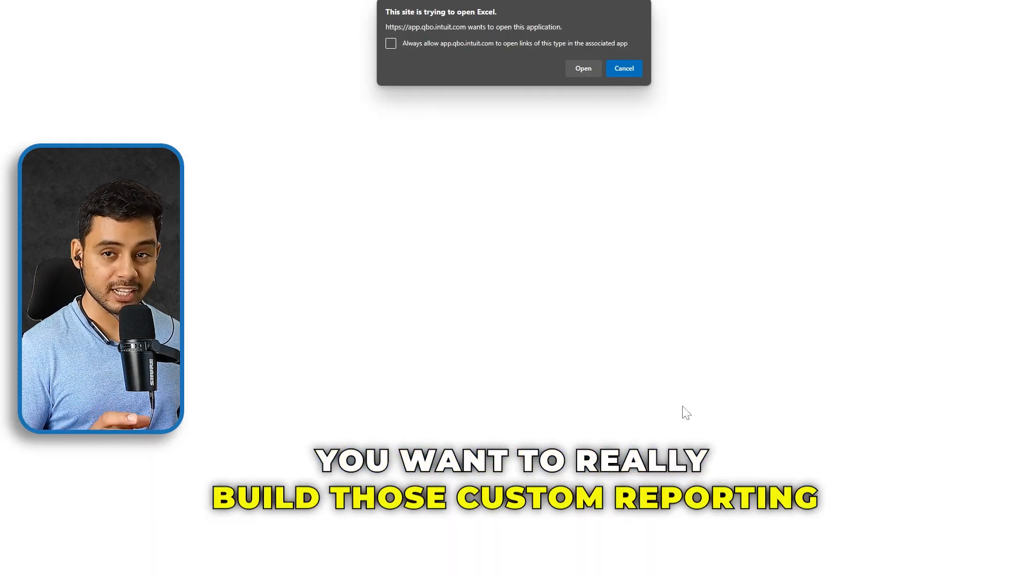
{"action": "left_click", "coordinate": [584, 69]}
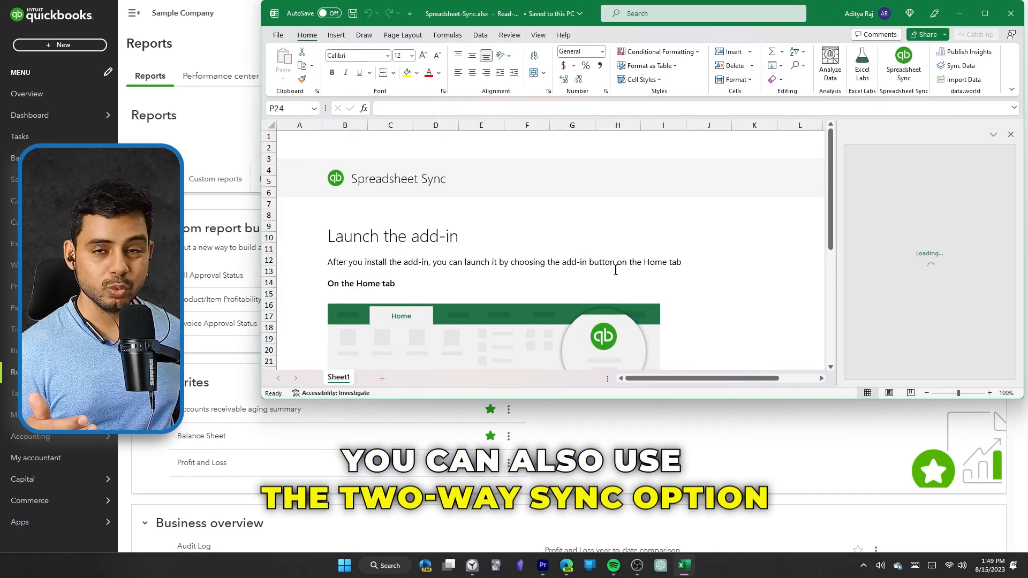
{"action": "left_click", "coordinate": [987, 10]}
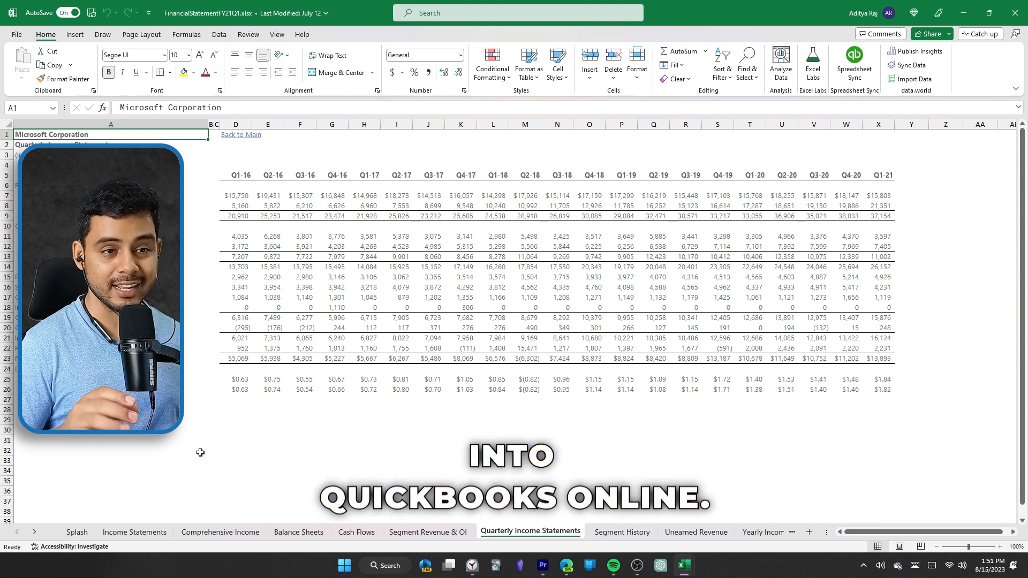
{"action": "left_click", "coordinate": [260, 279]}
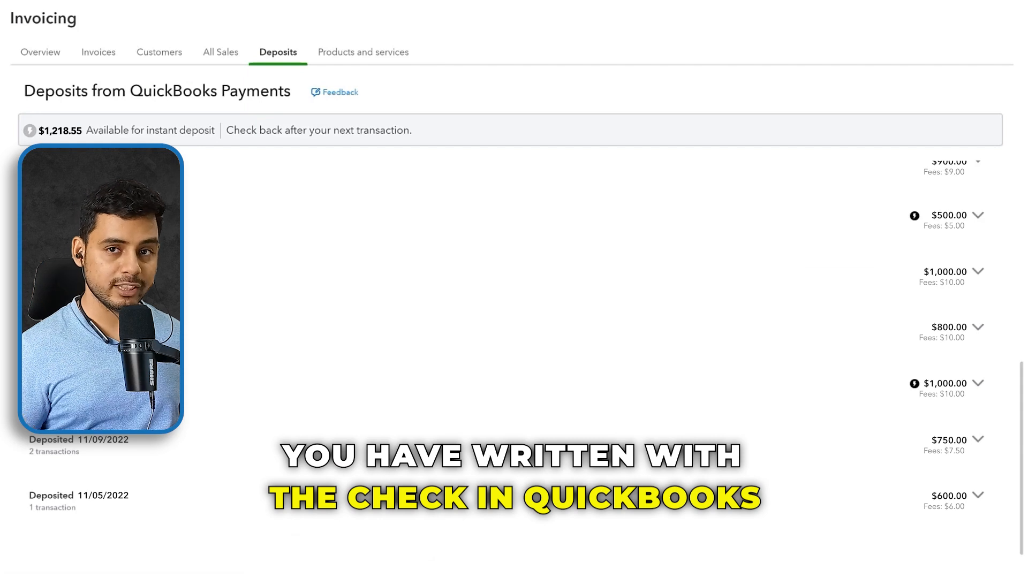
- Expand a $1,000.00 QuickBooks Payments deposit and confirm the 11/18/2022 Intuit Deposit match for $1,000.00 in the credit card transactions
{"action": "left_click", "coordinate": [979, 272]}
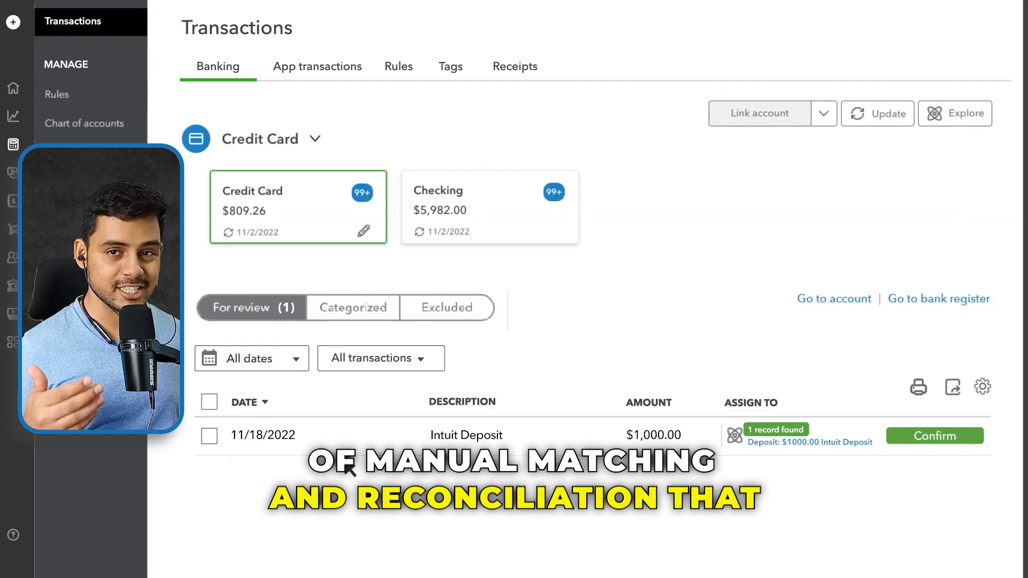
{"action": "left_click", "coordinate": [953, 439]}
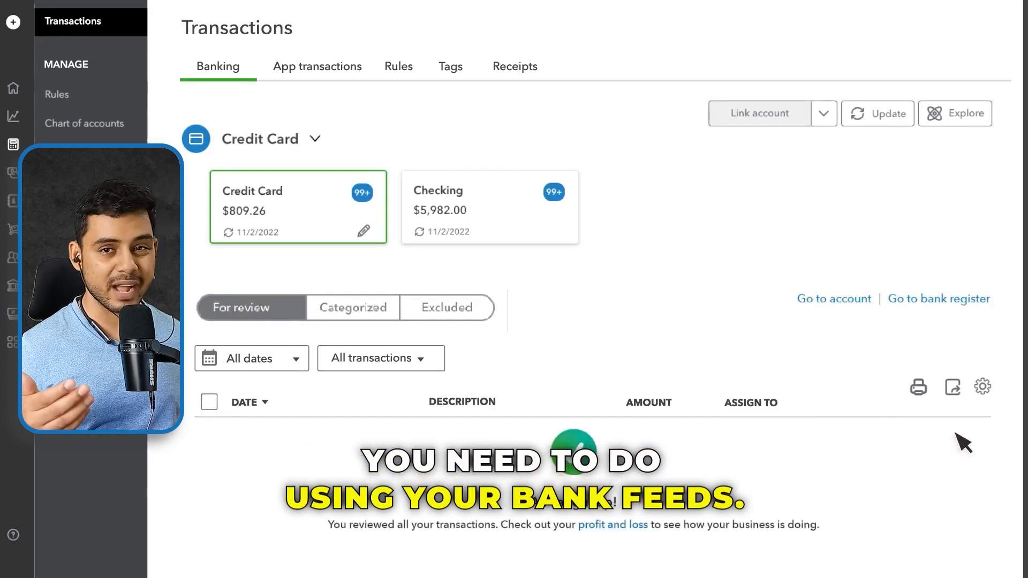